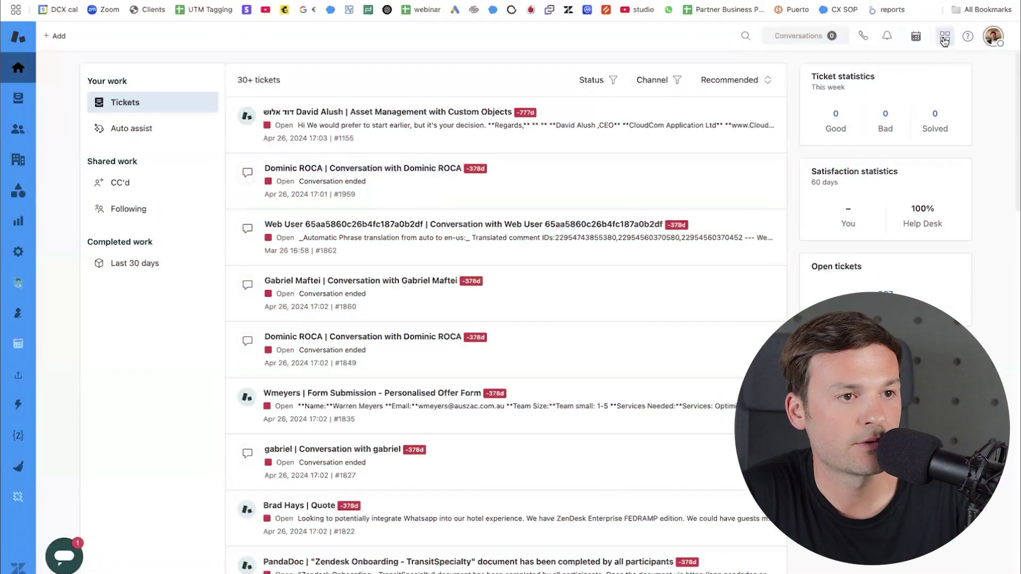
- Open the Zendesk products menu from the top bar's grid icon
left_click(944, 37)
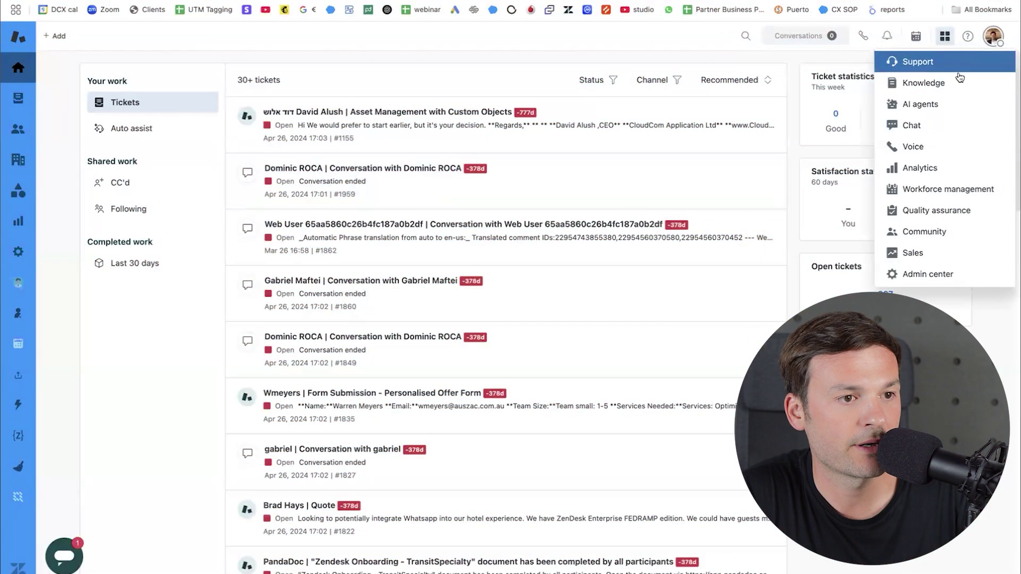
- Go to Analytics, open the reports list, and launch the beta report builder
left_click(925, 170)
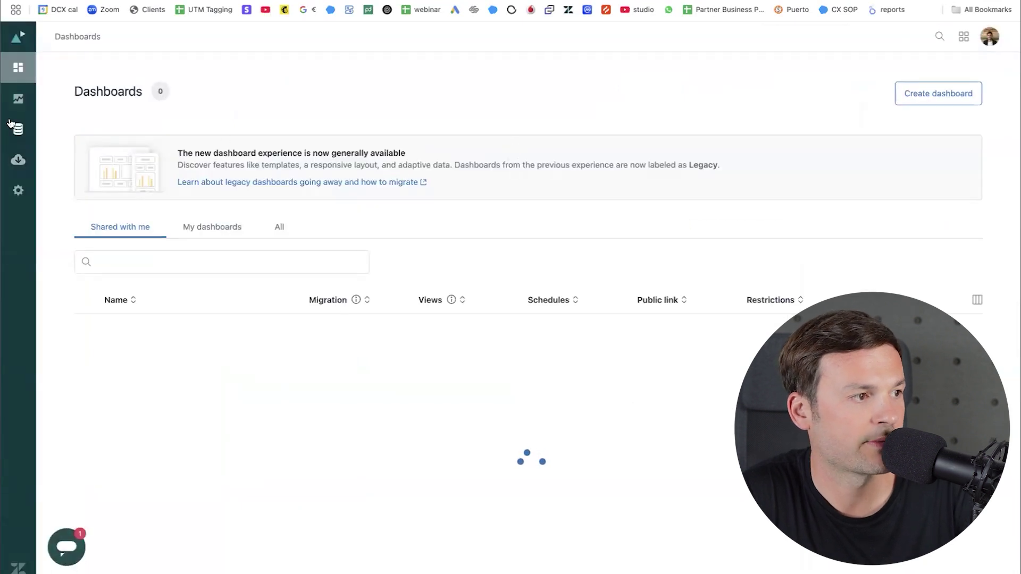
left_click(19, 103)
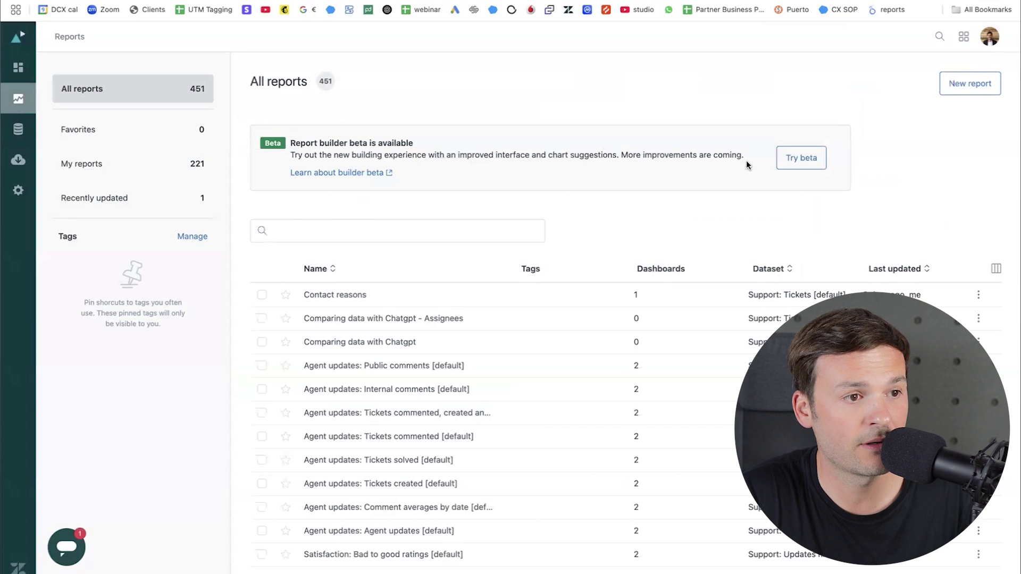
double_click(359, 144)
left_click(440, 149)
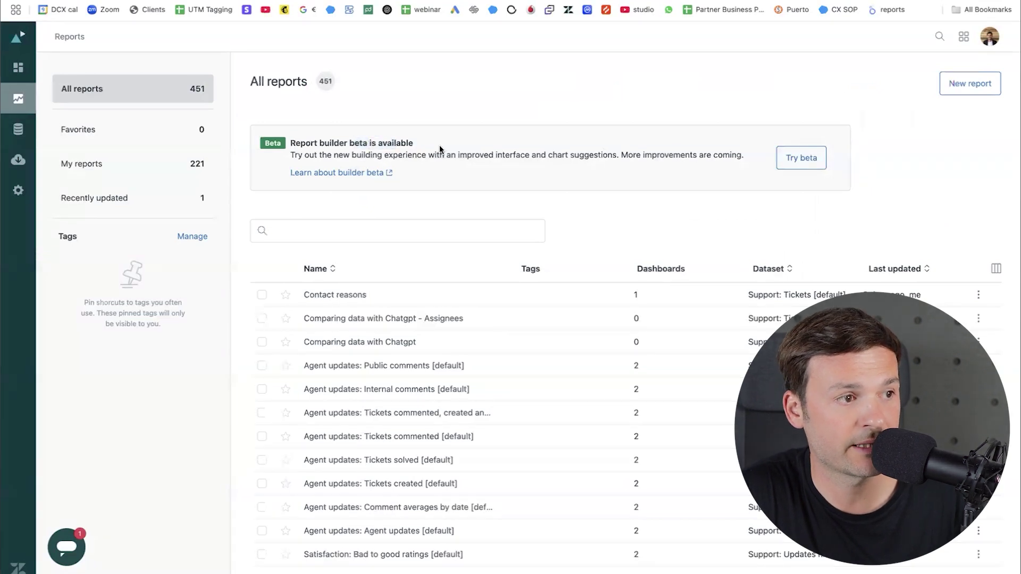
left_click(802, 159)
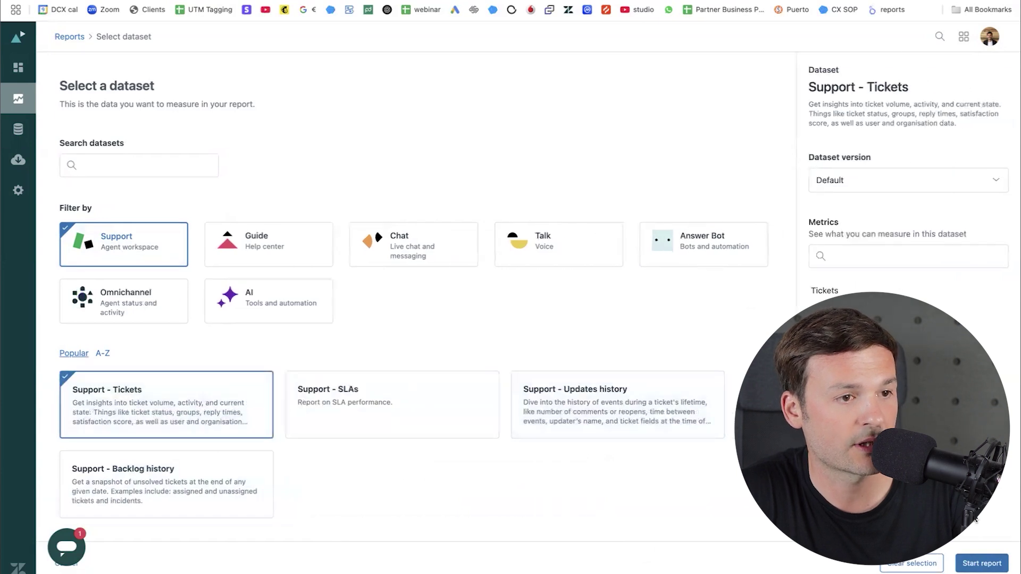
- Start a new report on the Support - Tickets dataset
left_click(981, 563)
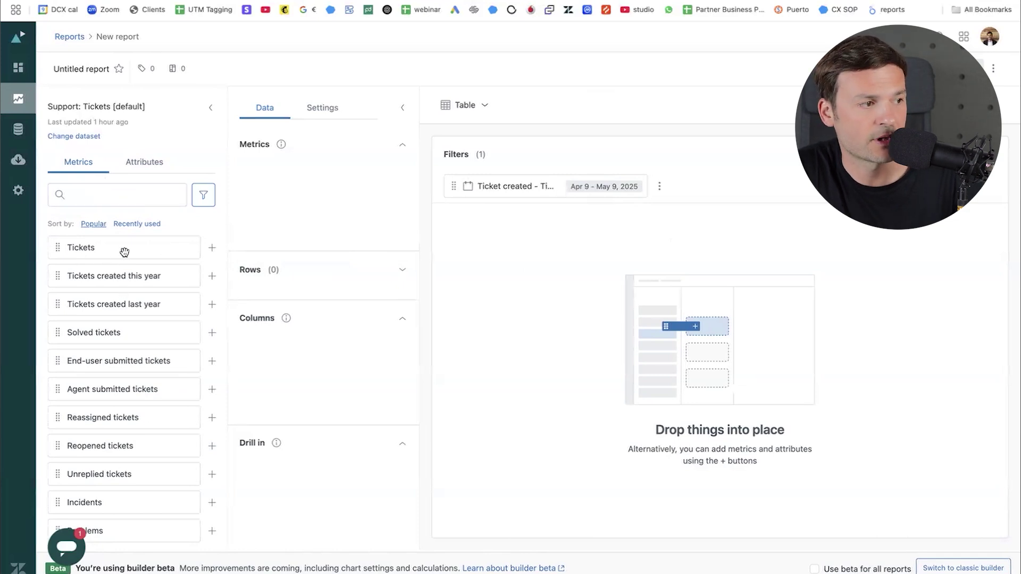
- Add Tickets as the metric and Contact Reason, found by searching 'contact', as columns
left_click_drag(125, 252, 309, 185)
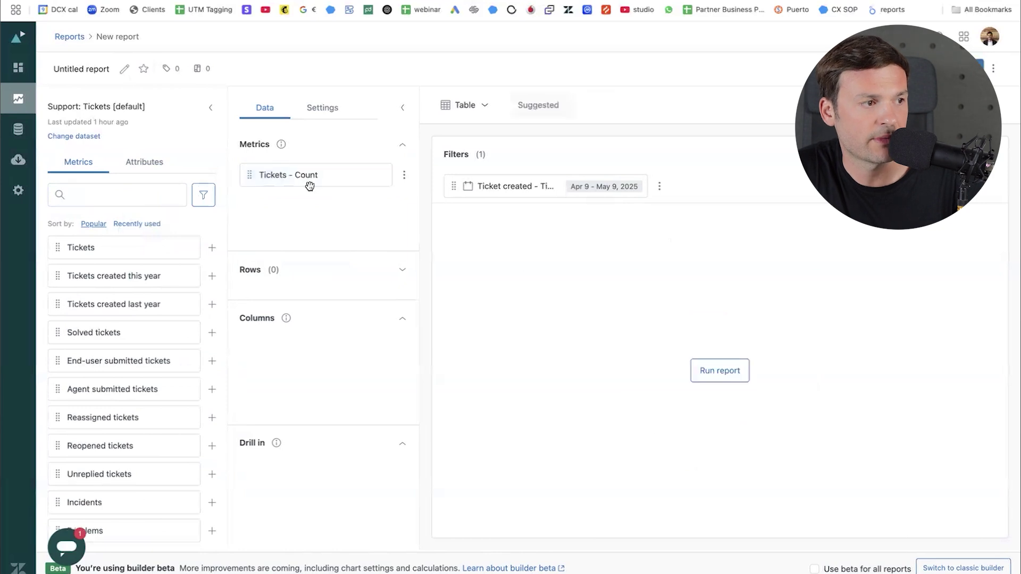
left_click(147, 163)
left_click(126, 194)
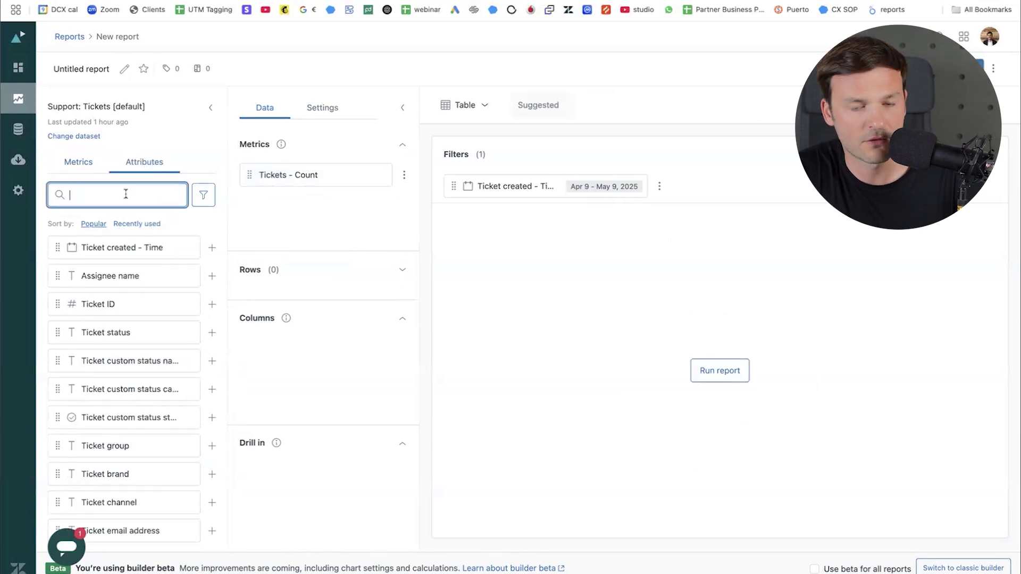
type("contact")
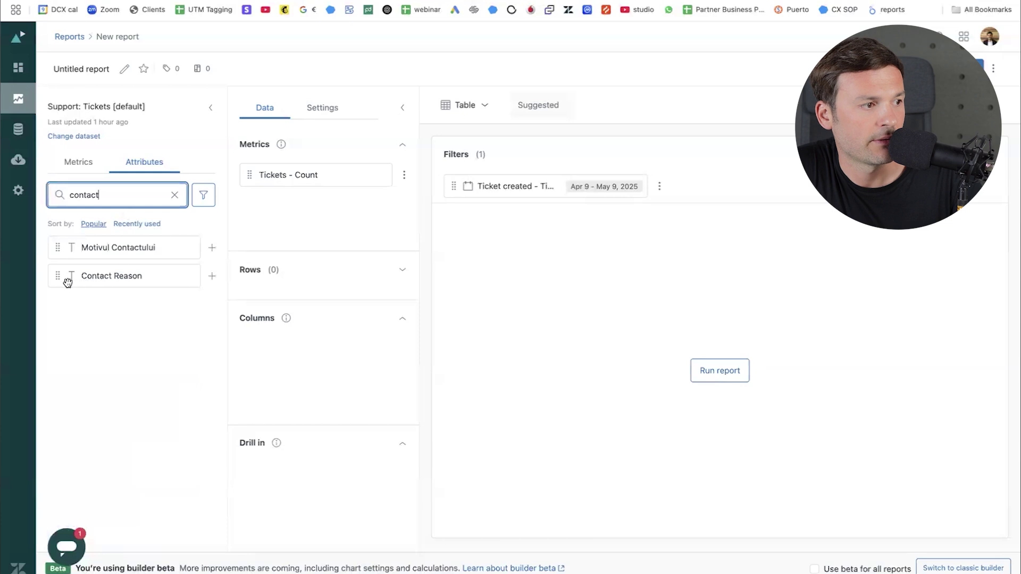
left_click_drag(64, 277, 271, 362)
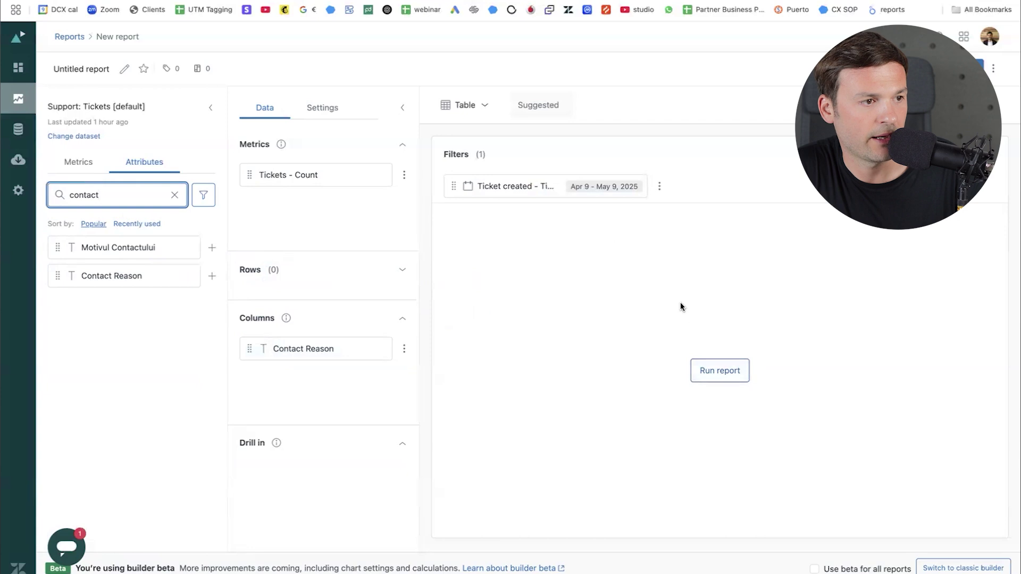
- Leave the Apr 9 – May 9, 2025 date filter unchanged and run the report
left_click(592, 190)
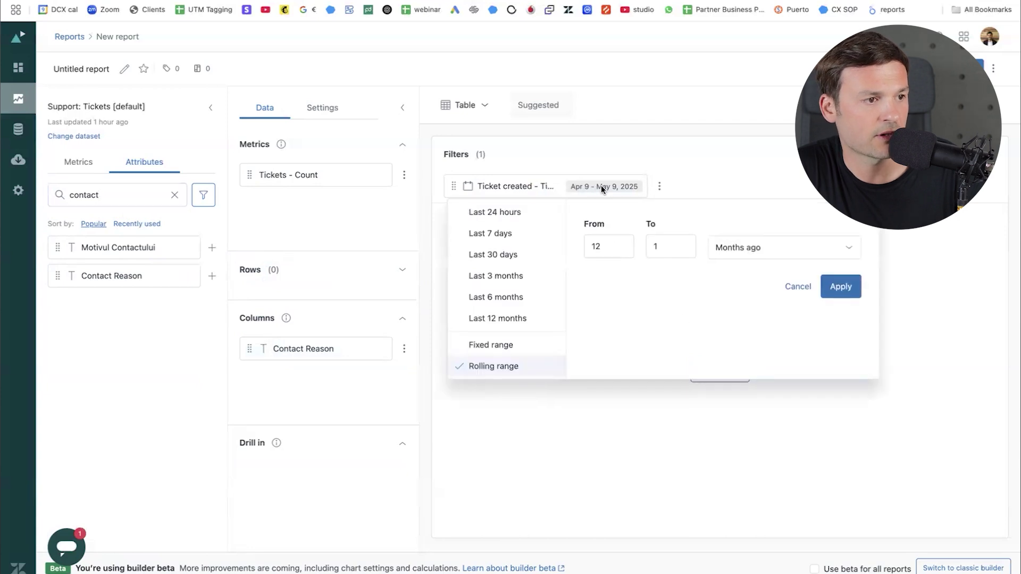
scroll(511, 234, "down", 1)
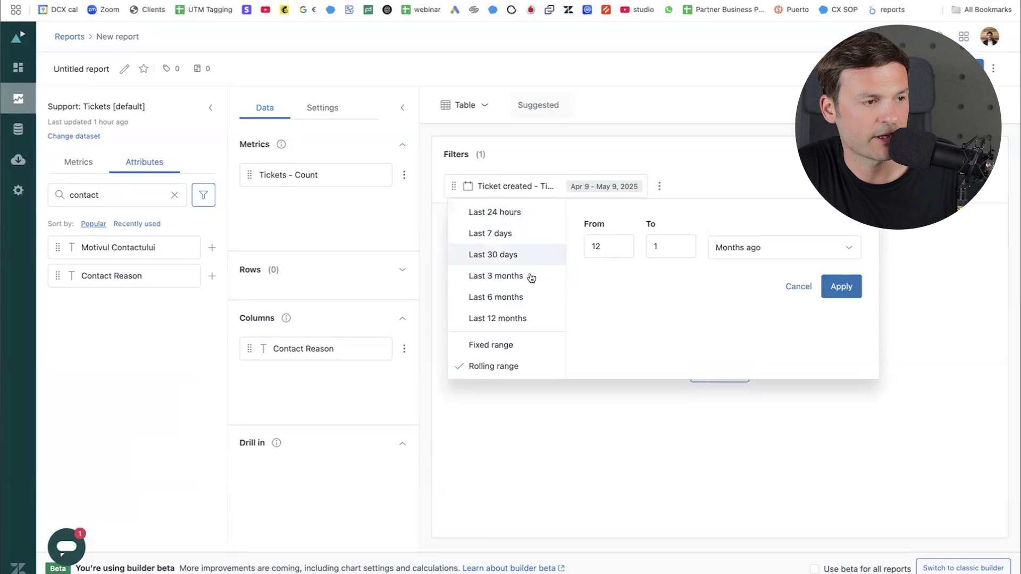
left_click(533, 318)
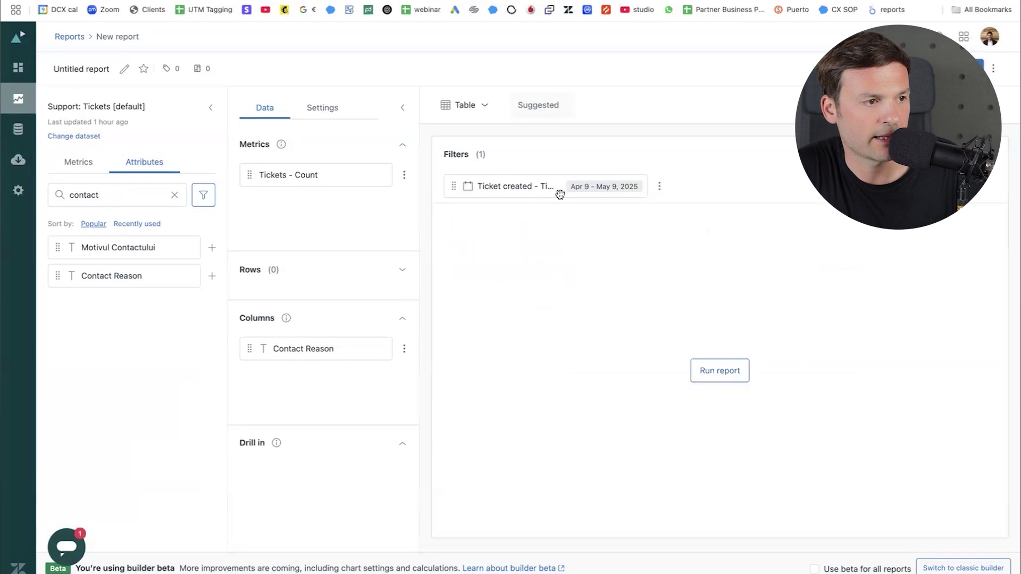
left_click(717, 371)
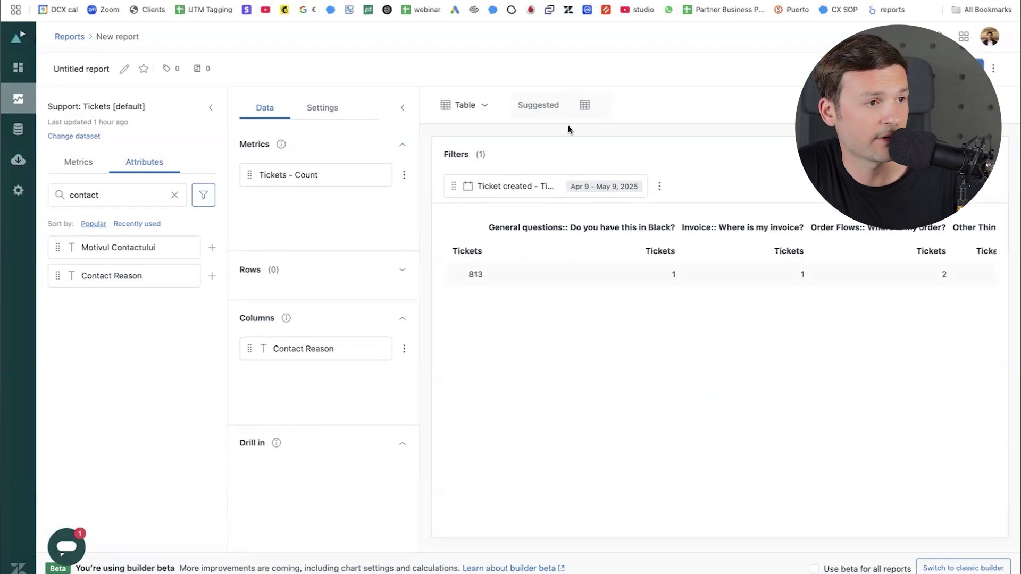
- Pivot Contact Reason from columns into rows
left_click(578, 105)
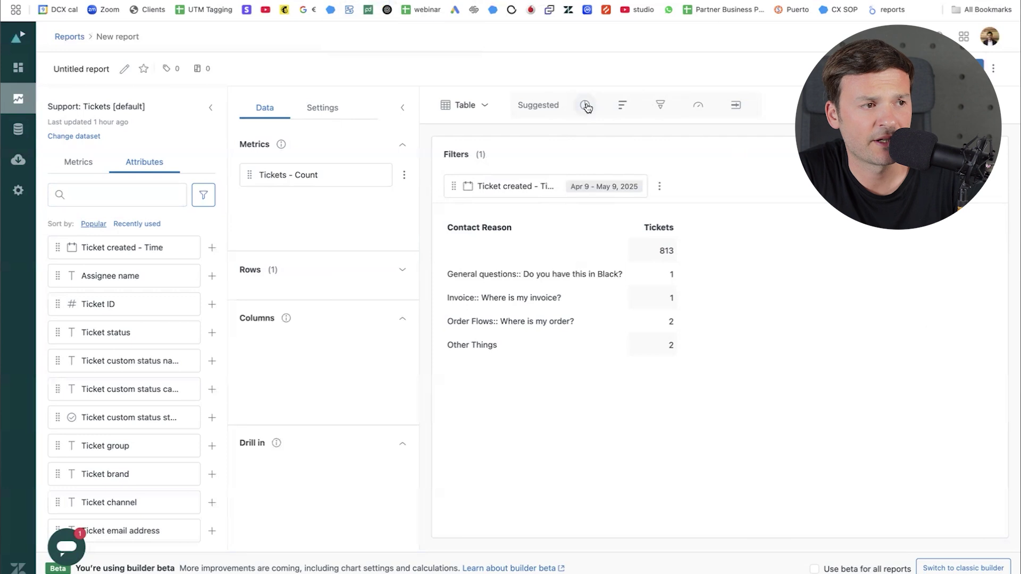
- Preview pie, bar, funnel and gauge charts, then display the results as a Table
left_click(586, 106)
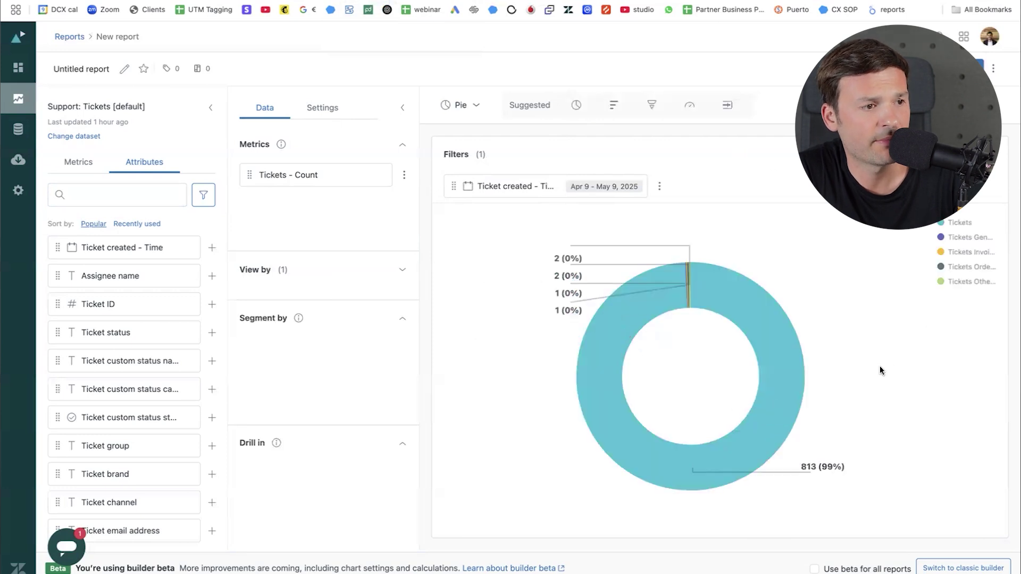
left_click(615, 105)
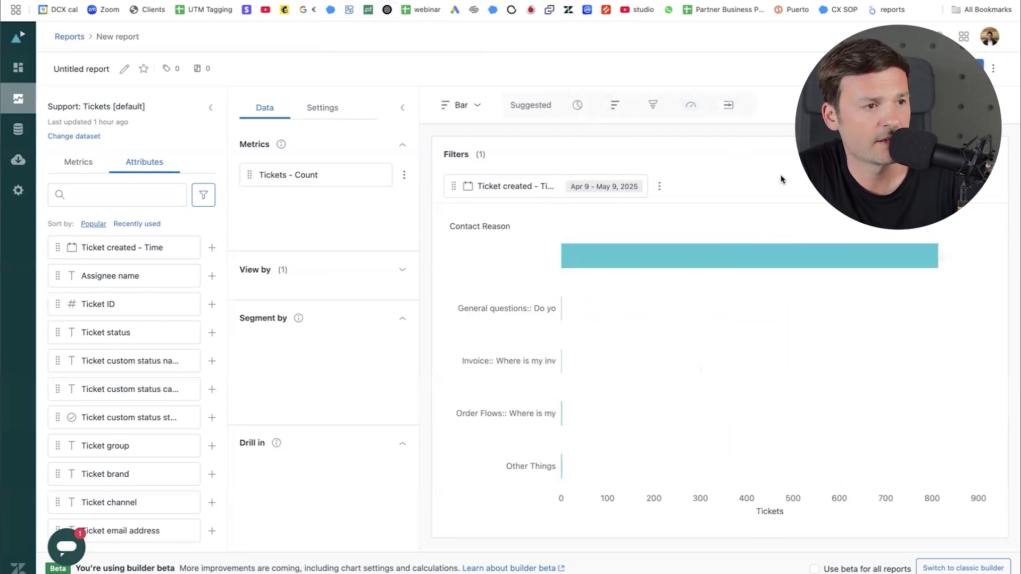
left_click(653, 104)
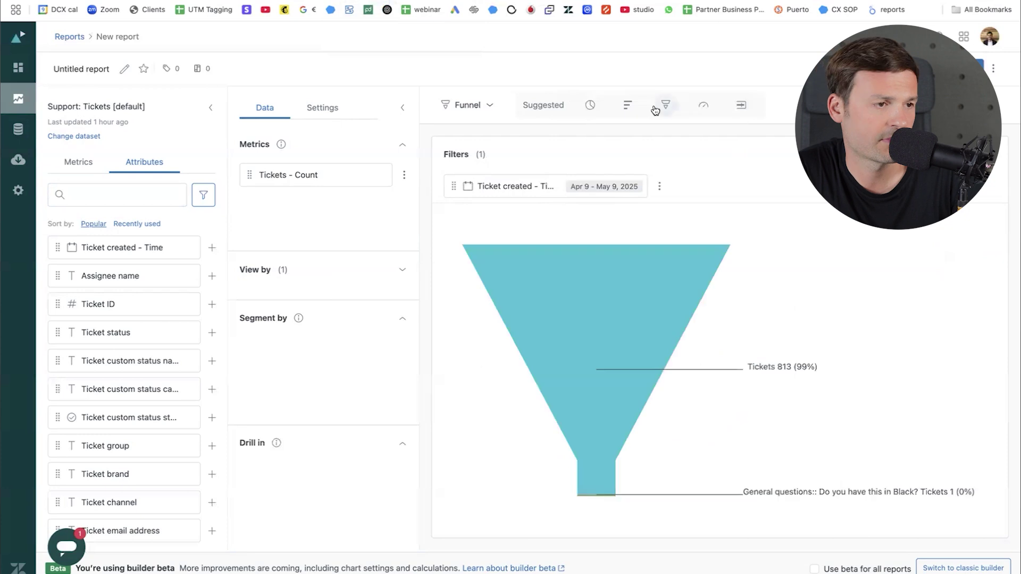
left_click(703, 105)
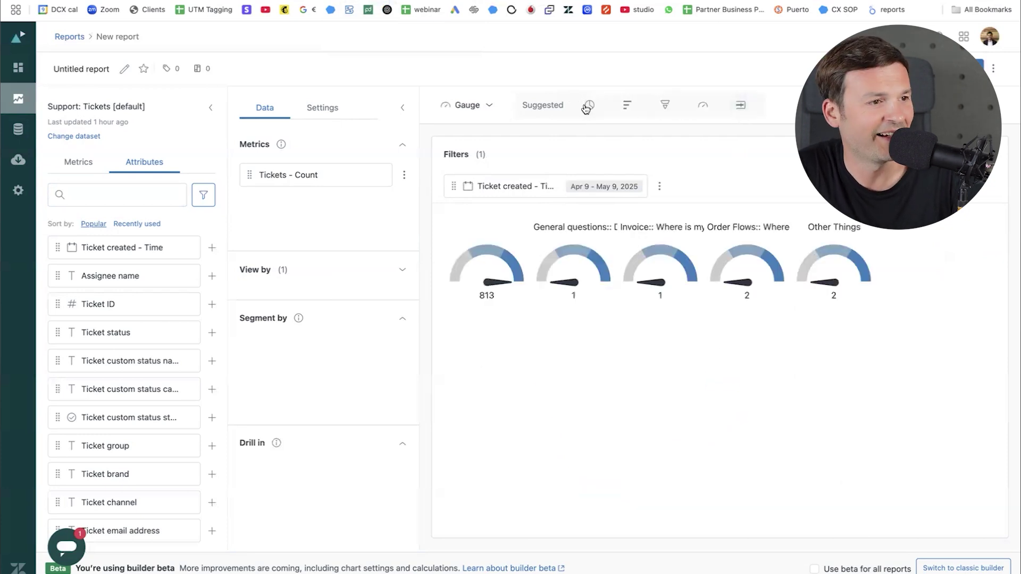
left_click(468, 105)
left_click(477, 133)
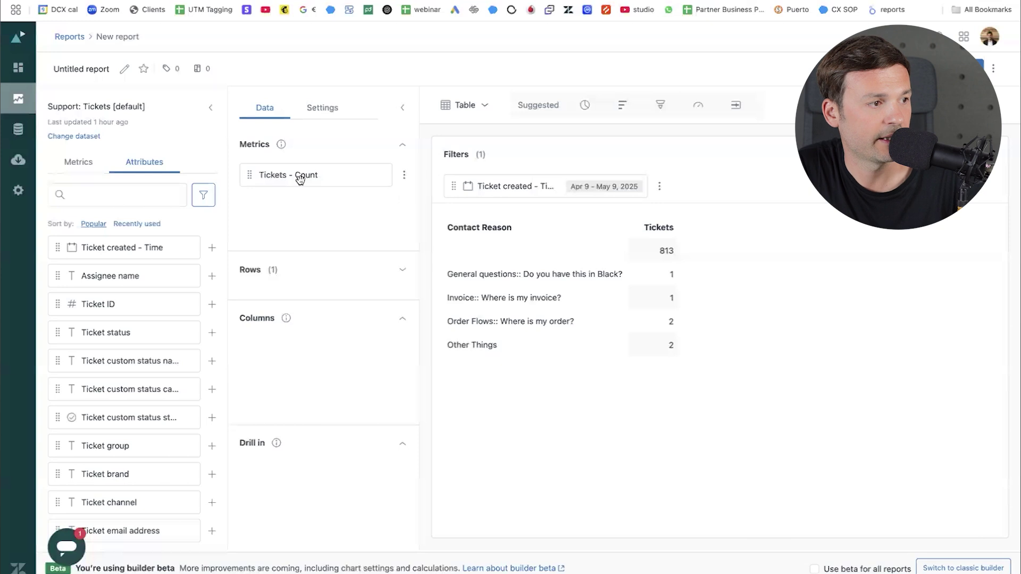
- Remove the Tickets - Count metric and the Contact Reason rows from the report
left_click_drag(340, 175, 133, 543)
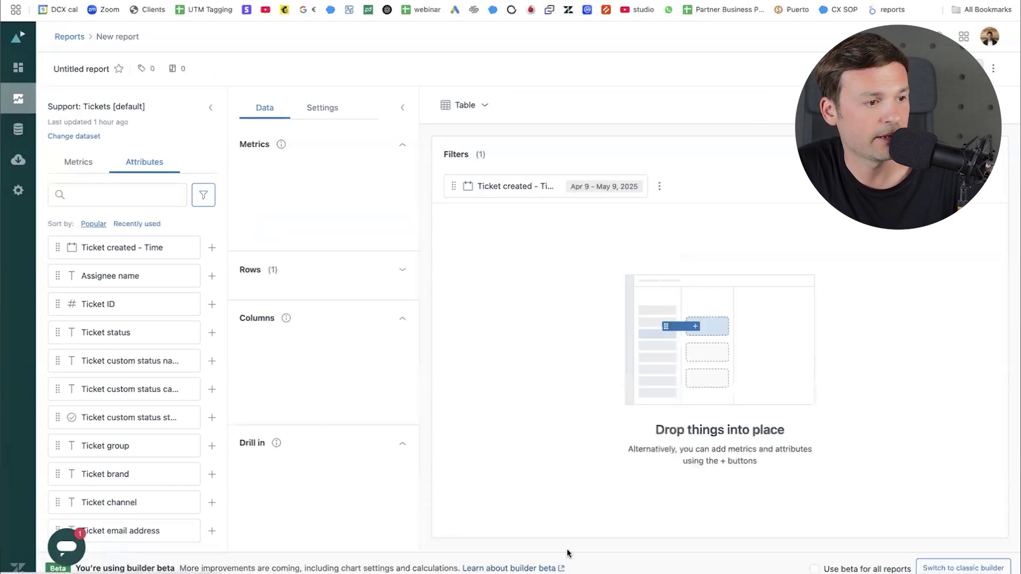
left_click(398, 271)
left_click_drag(246, 283, 112, 545)
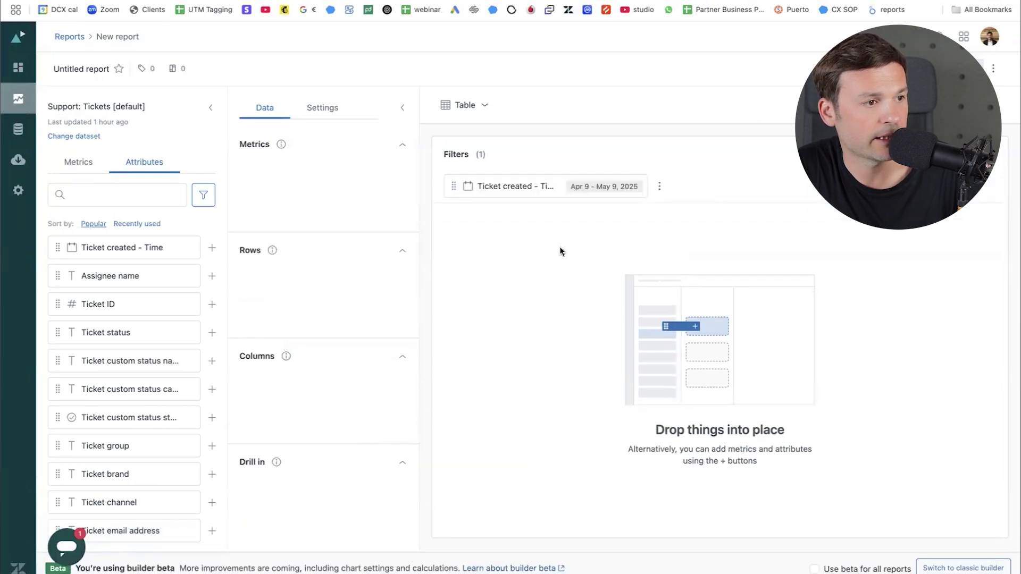
- Filter metrics to the Activity dataset and add Agent replies as the summed metric
left_click(80, 161)
left_click(128, 193)
left_click(203, 198)
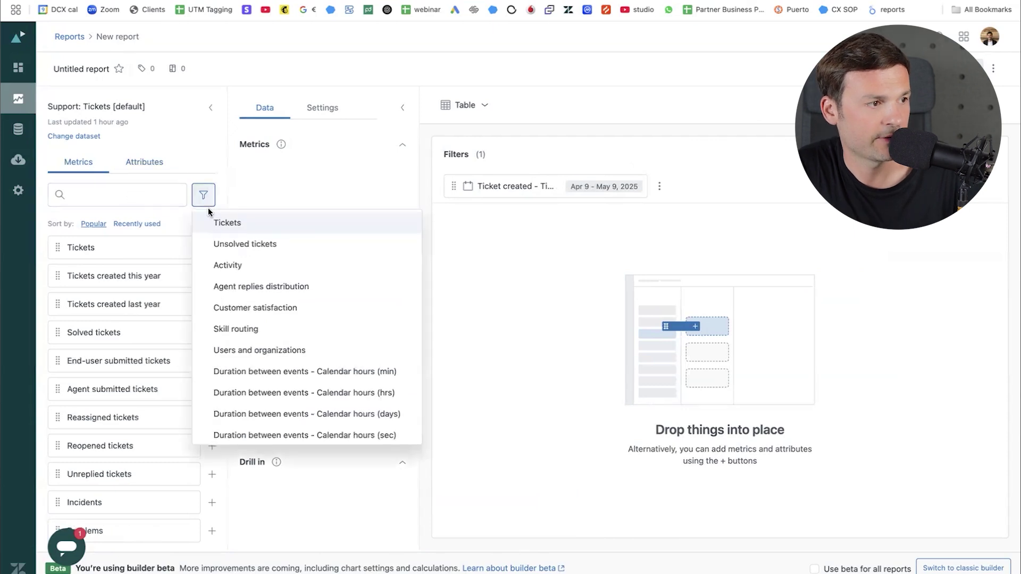
left_click(242, 267)
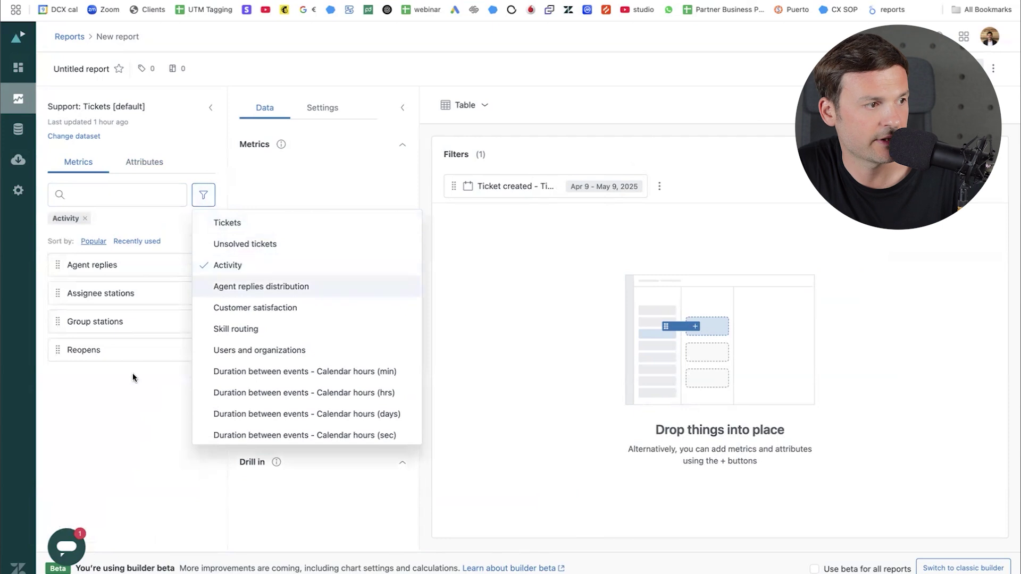
left_click(116, 426)
left_click_drag(69, 269, 275, 183)
left_click(144, 163)
left_click(139, 192)
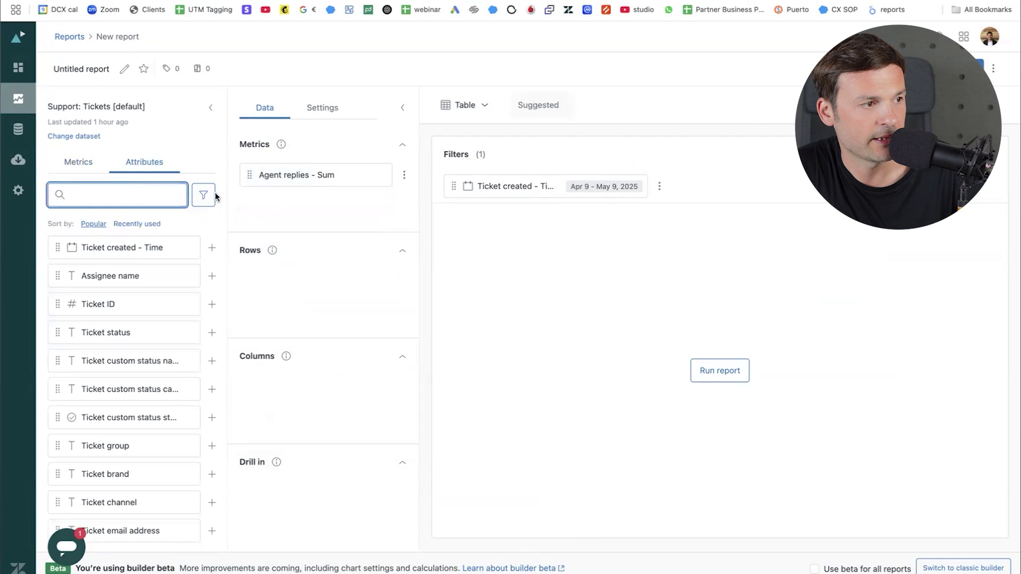
- Group rows by Ticket channel and run the report, Email leading with 186 replies
type("channe")
left_click_drag(69, 248, 299, 285)
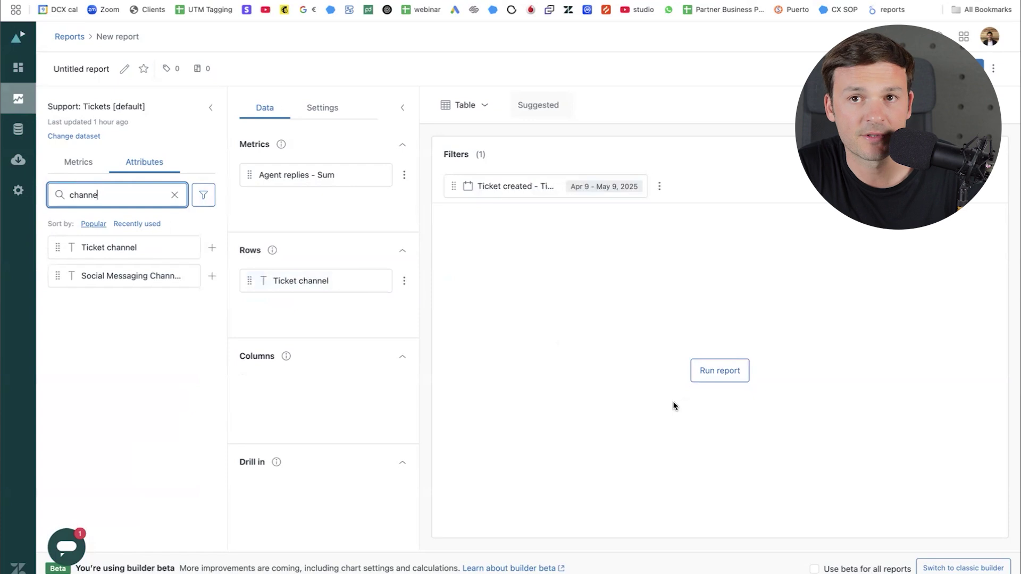
left_click(723, 371)
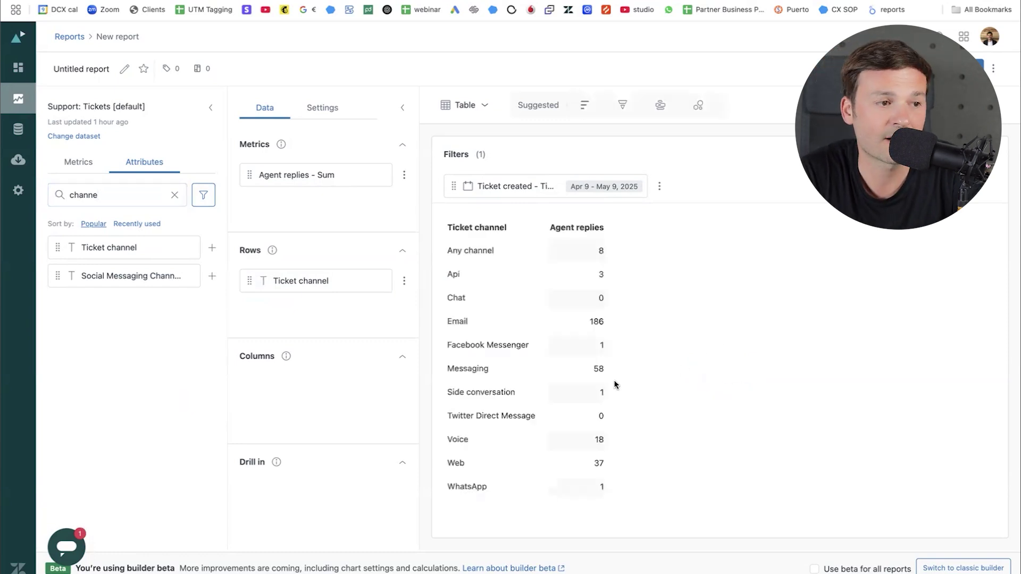
left_click(481, 268)
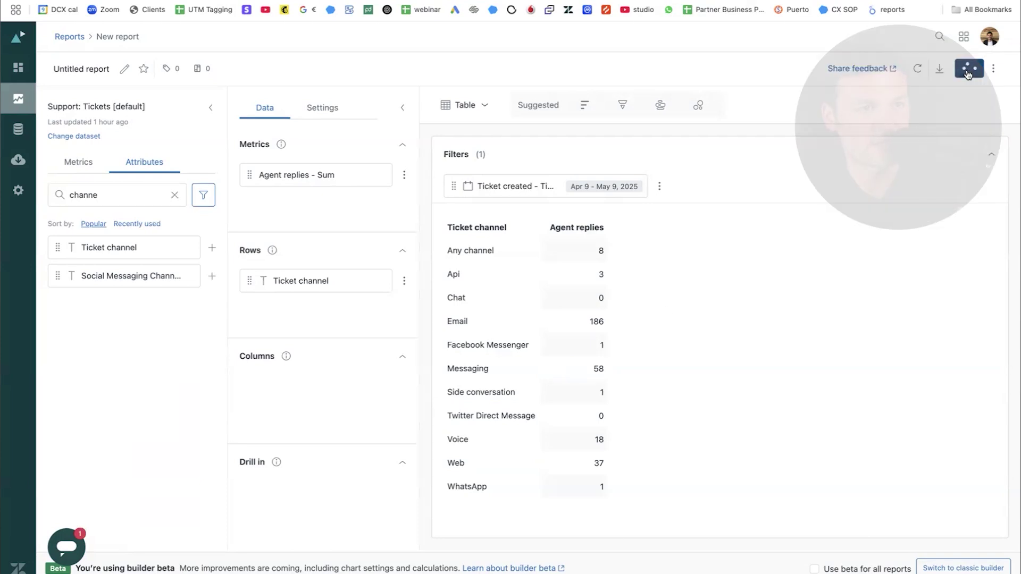
- Save the report and rename it 'Agent replies per year'
left_click(967, 72)
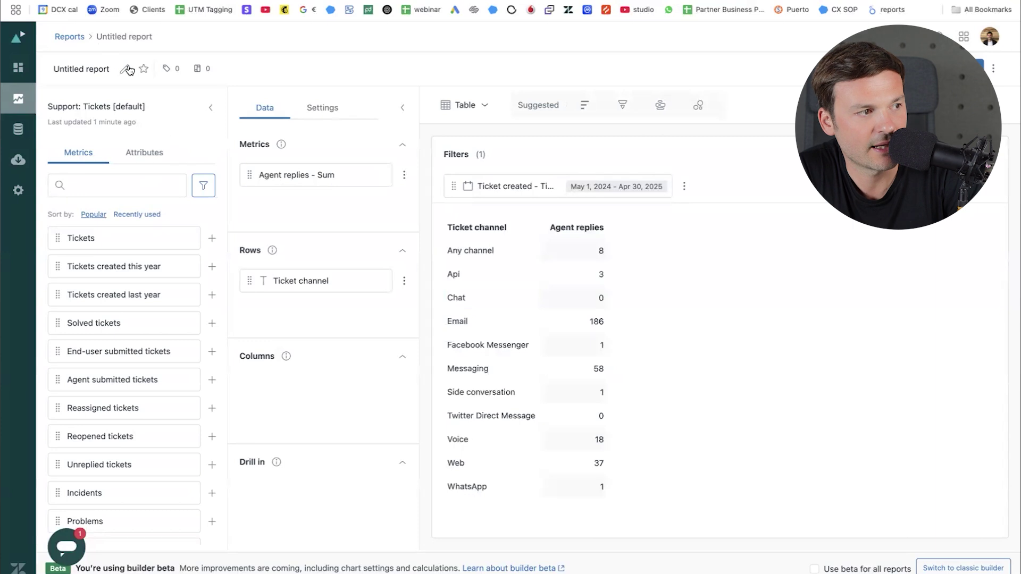
left_click(999, 72)
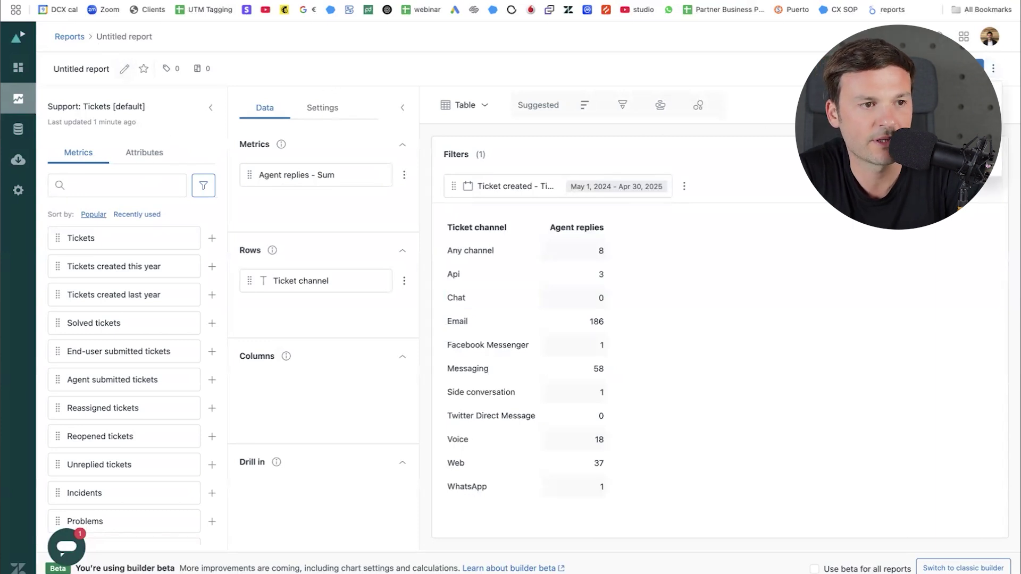
left_click(124, 68)
double_click(134, 67)
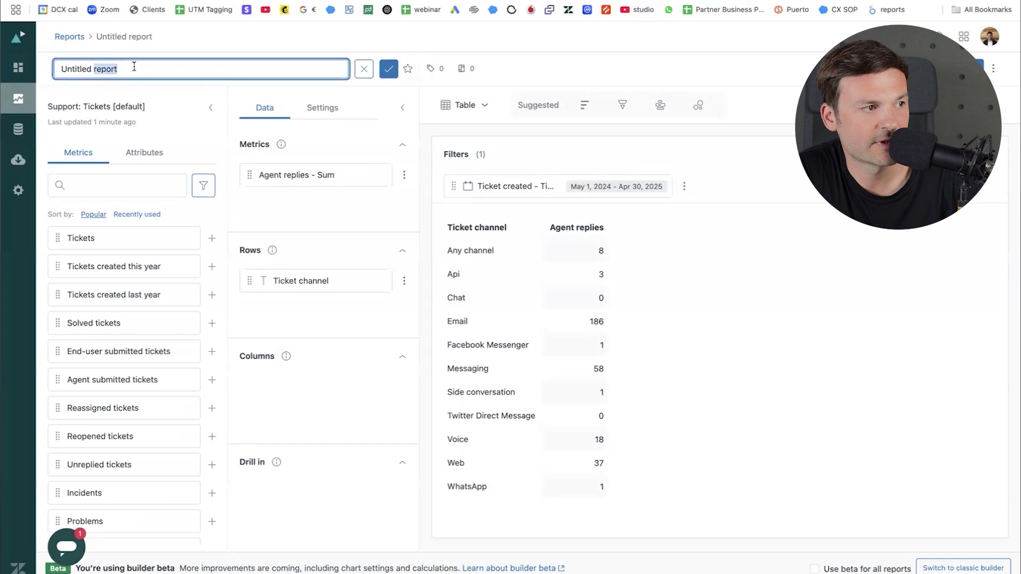
type("Agent")
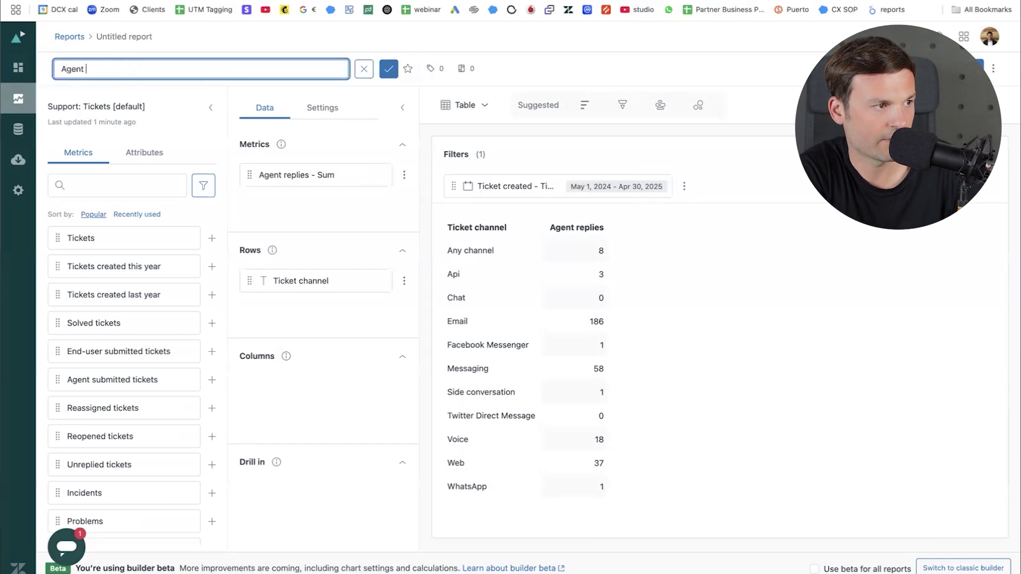
type(" replies per year")
key("Return")
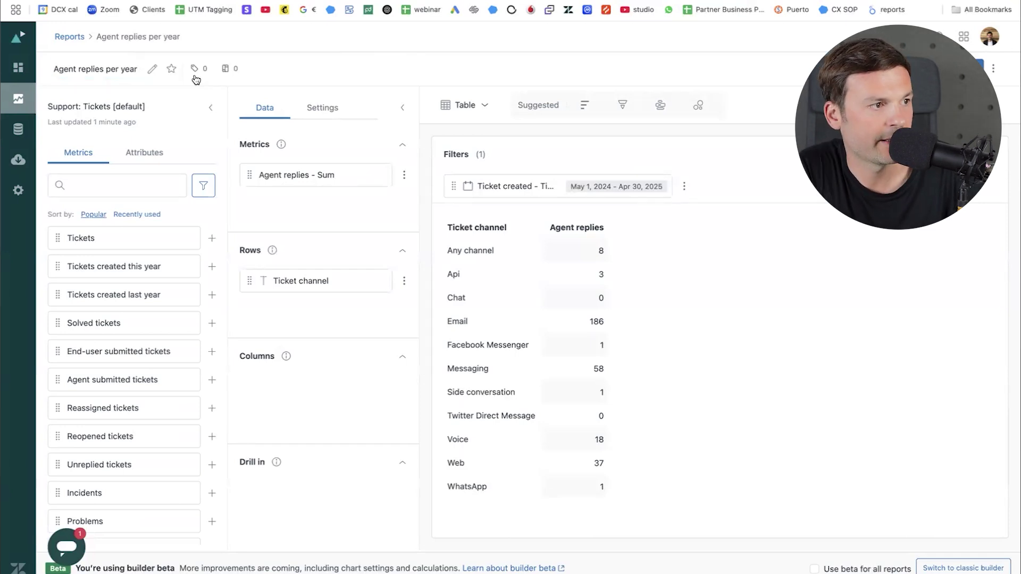
- Create the tag 'Yearly replies' and apply it to the report
left_click(206, 74)
left_click(437, 222)
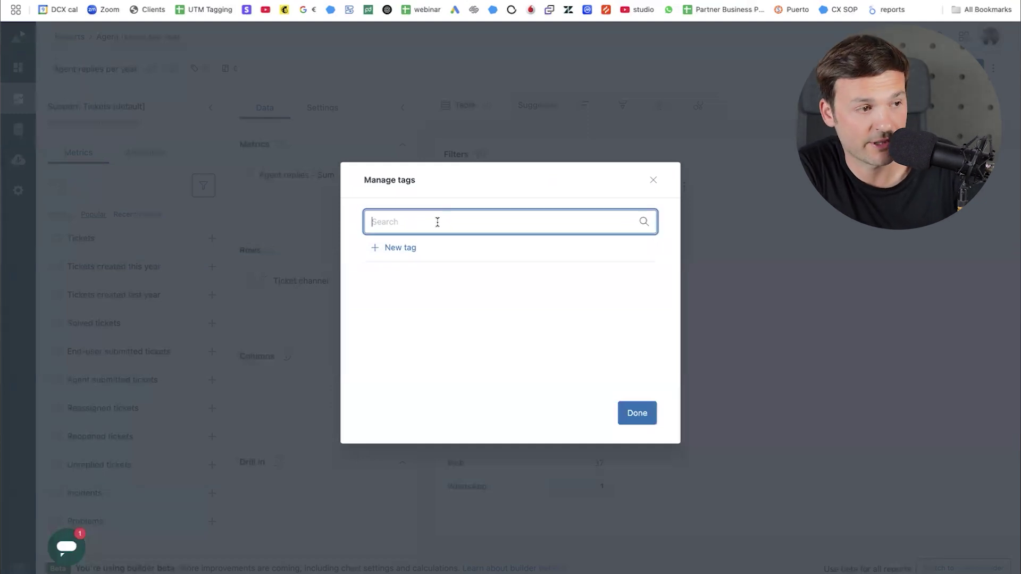
type("years")
key("BackSpace")
type("ly replies")
key("Return")
left_click(636, 278)
left_click(636, 413)
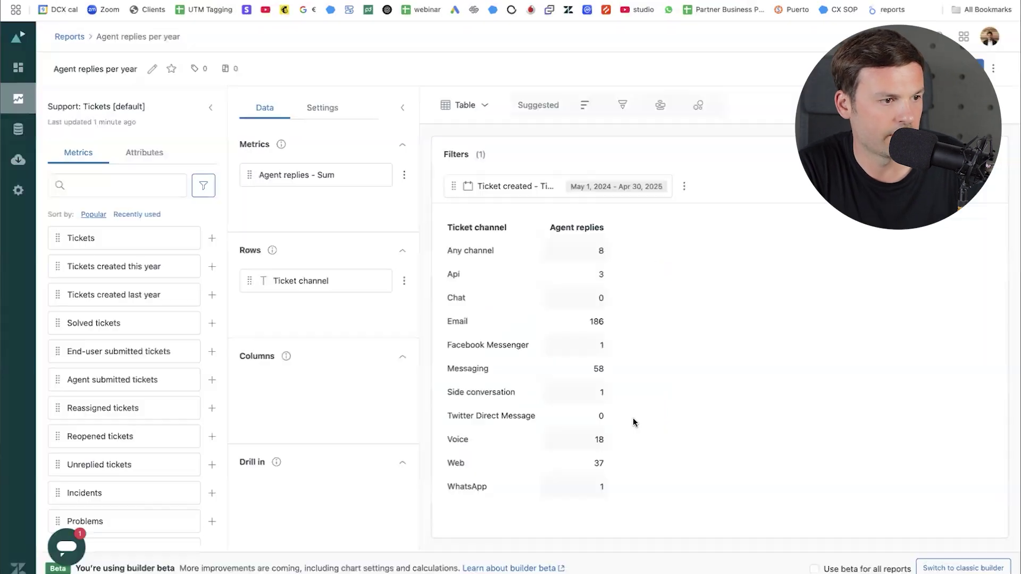